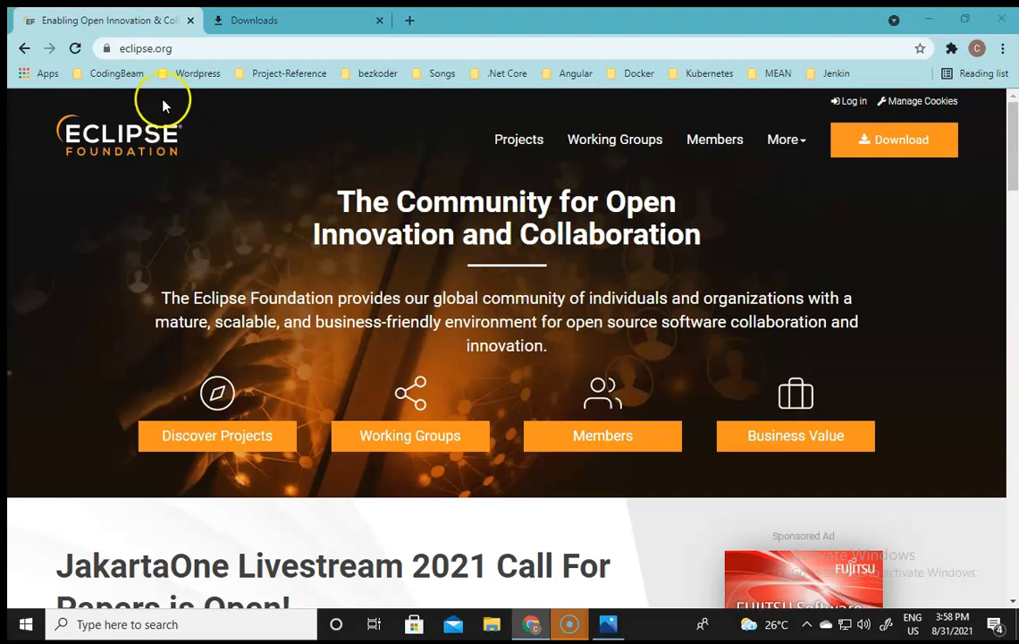
Look over the eclipse.org home page and open its downloads page.
click(149, 49)
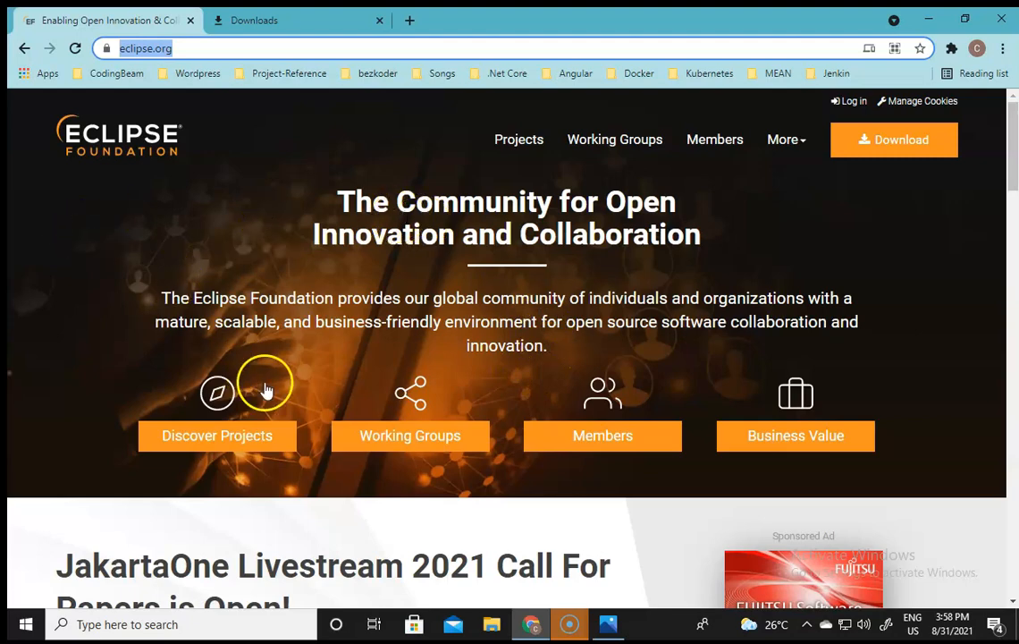
scroll(266, 390, down, 6)
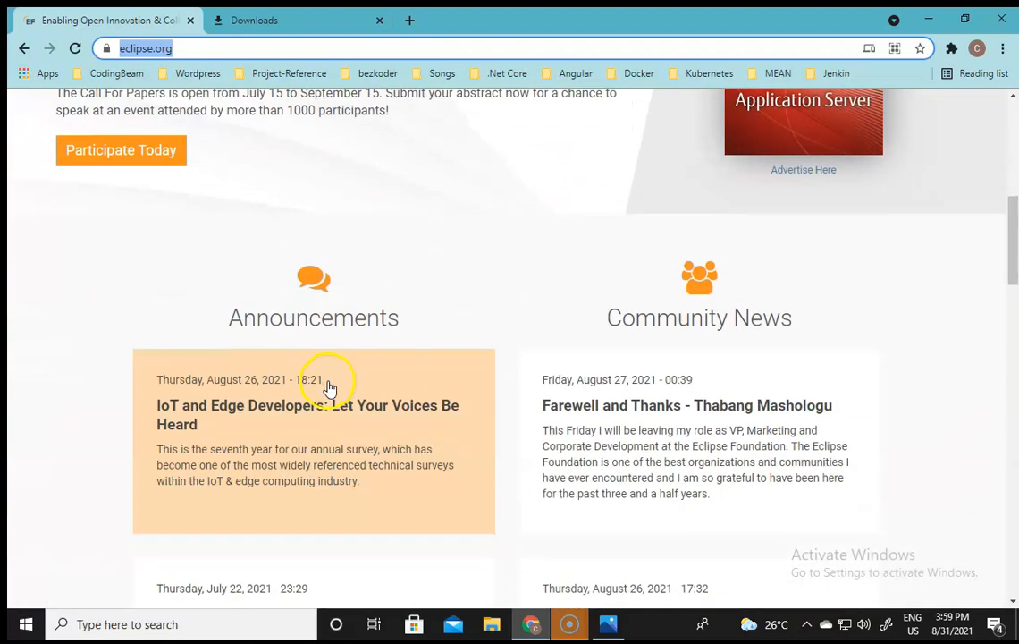
scroll(401, 381, up, 6)
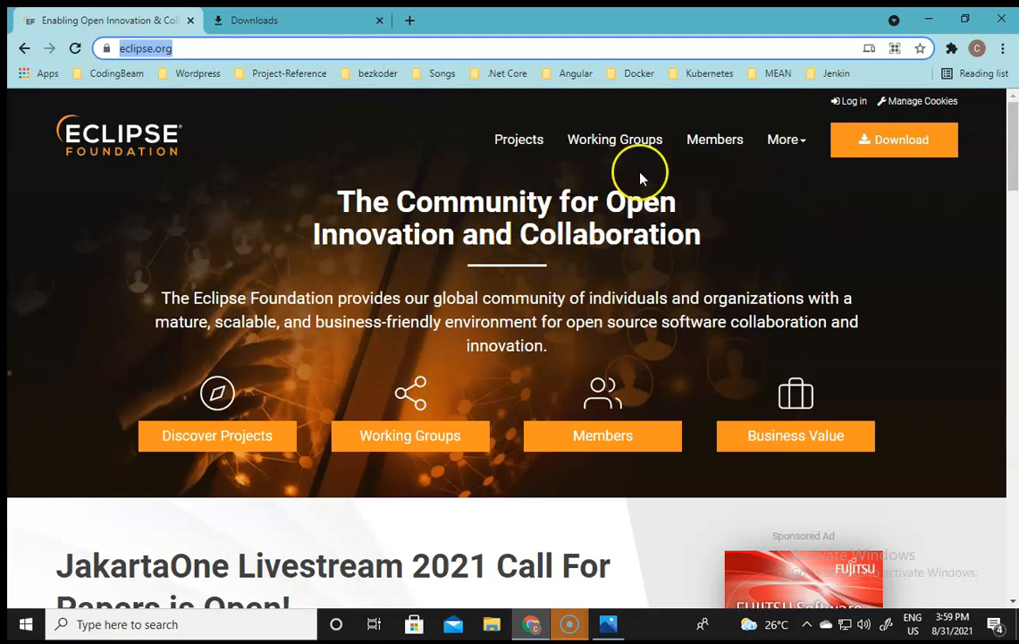
click(878, 149)
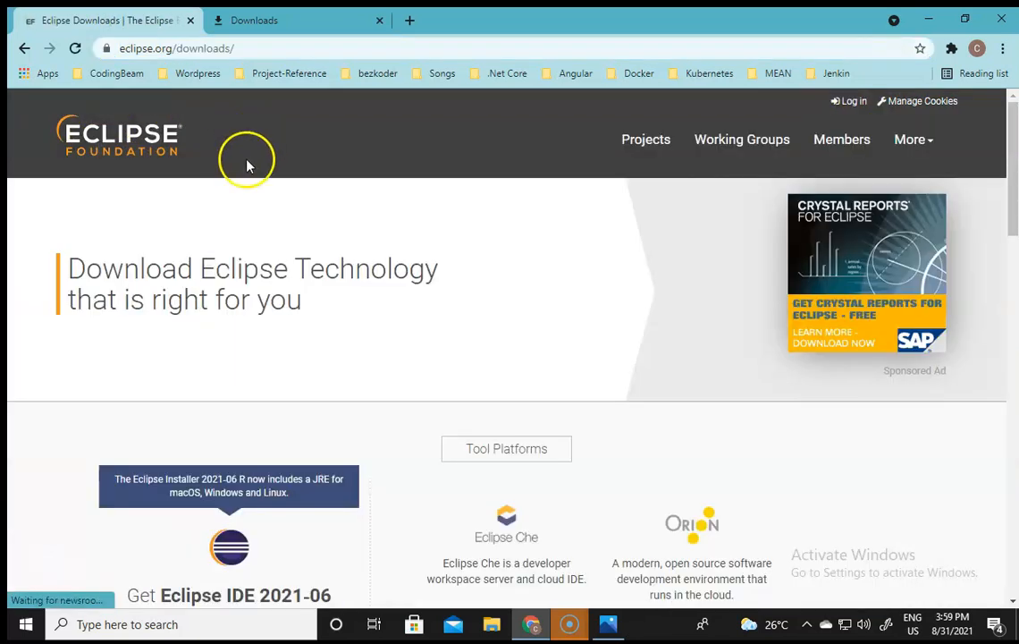
Download the Eclipse IDE 2021-06 x86_64 installer, eclipse-inst-jre-win64.exe, from the offered mirror.
scroll(320, 461, down, 5)
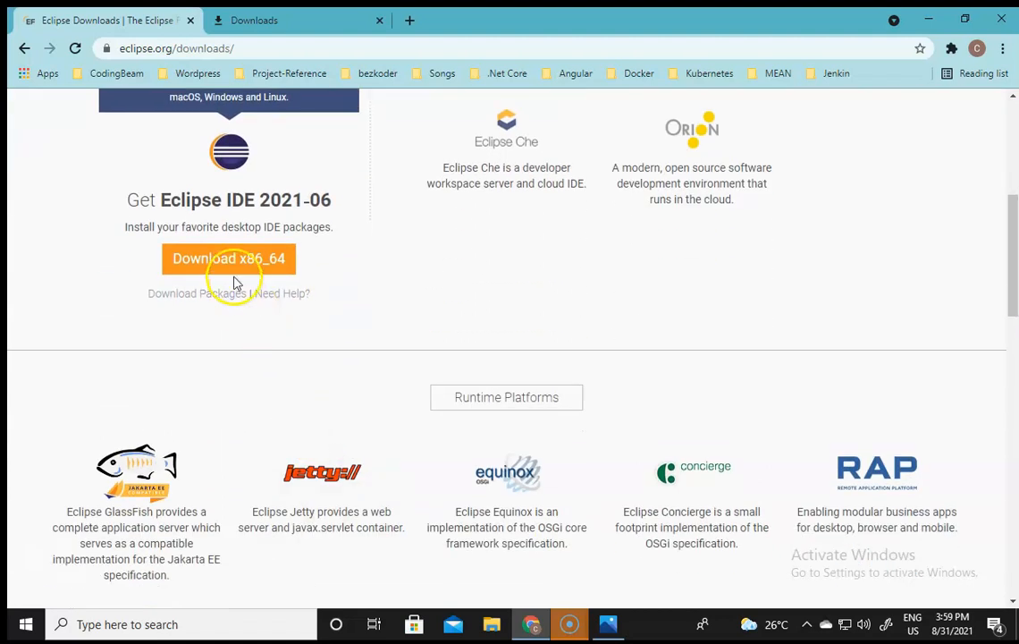
scroll(235, 283, up, 3)
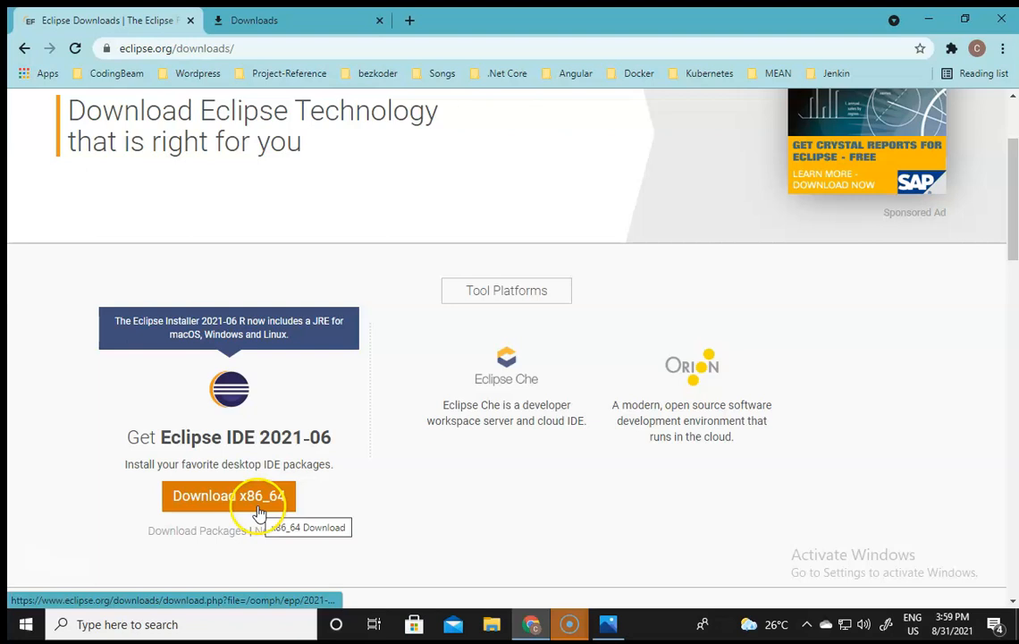
click(259, 512)
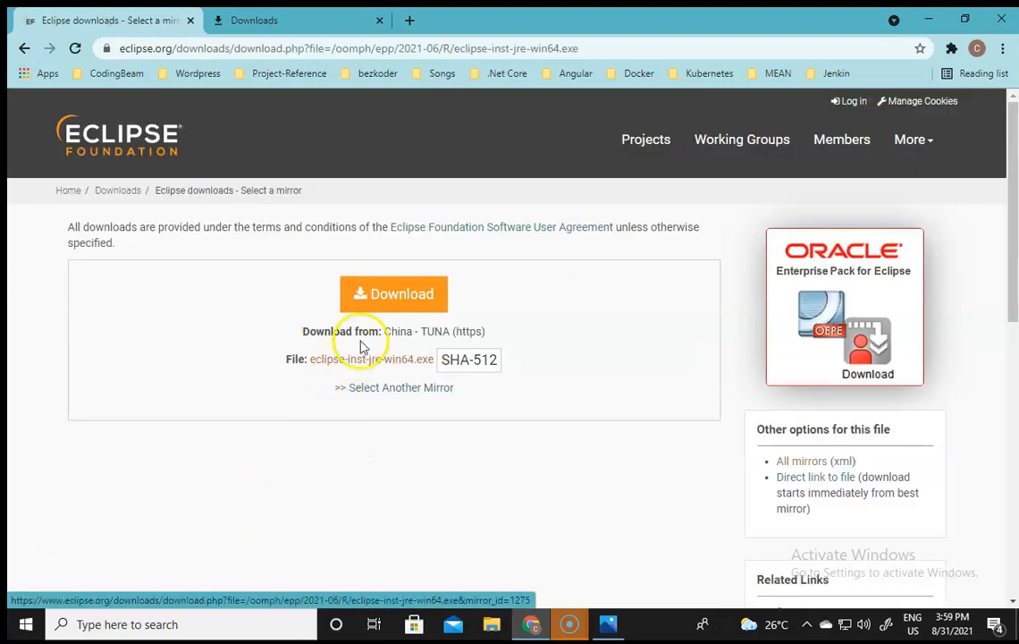
click(354, 296)
scroll(471, 364, down, 3)
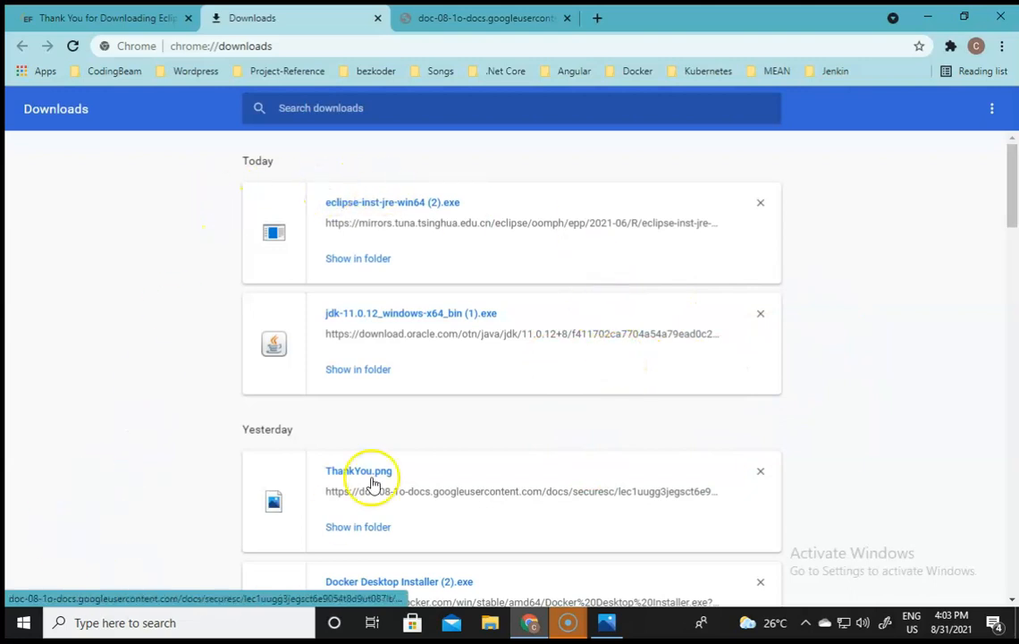
Switch from the browser to the Windows desktop and refresh it.
click(807, 618)
right_click(728, 291)
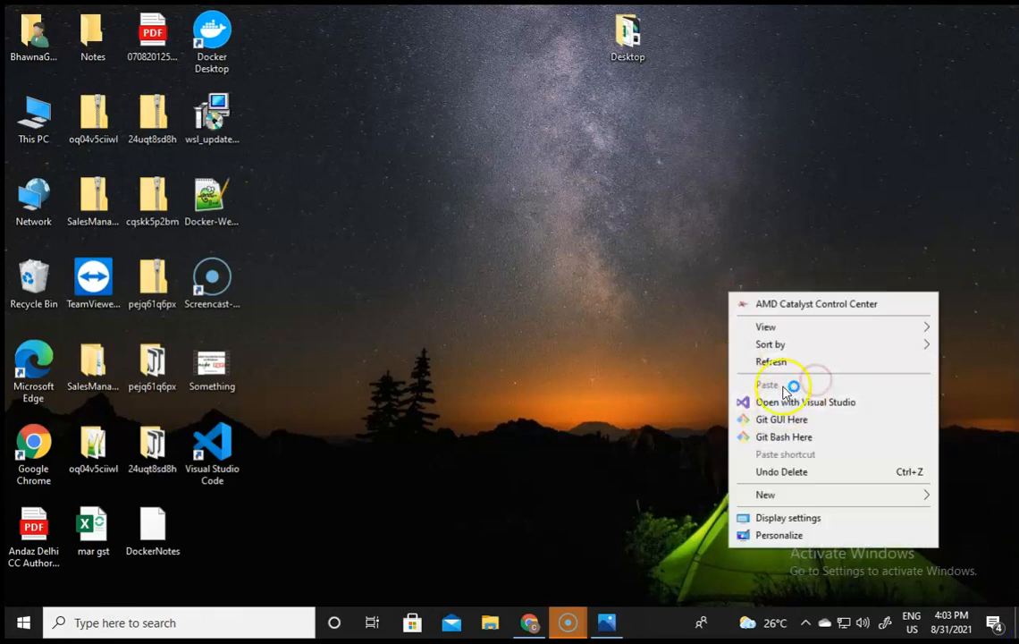
click(771, 362)
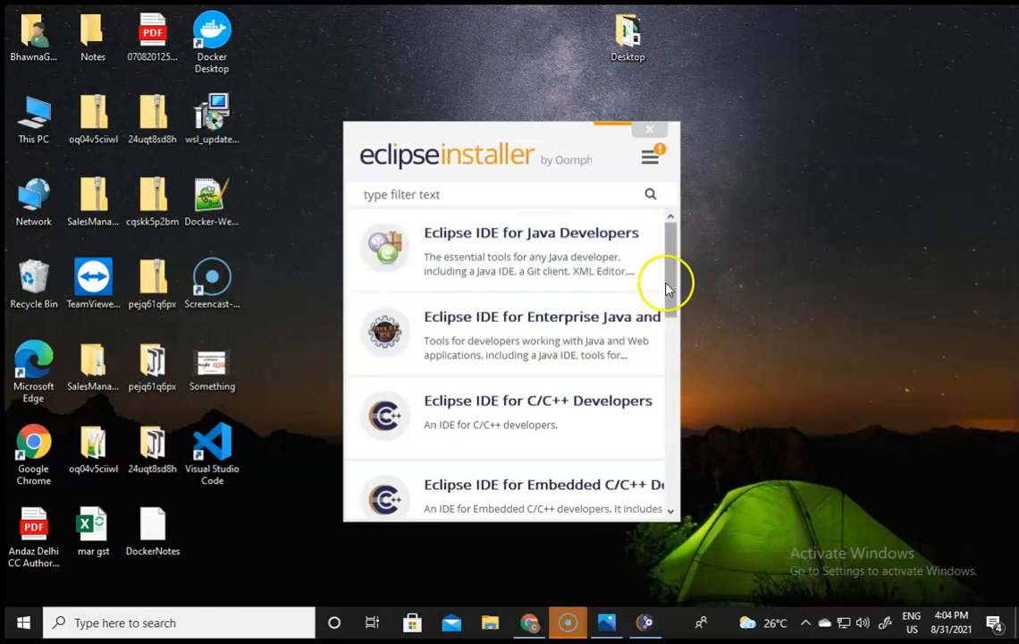
Choose Eclipse IDE for Enterprise Java and Web Developers in the Eclipse installer and install it with the preset Java VM and folder.
scroll(669, 279, down, 1)
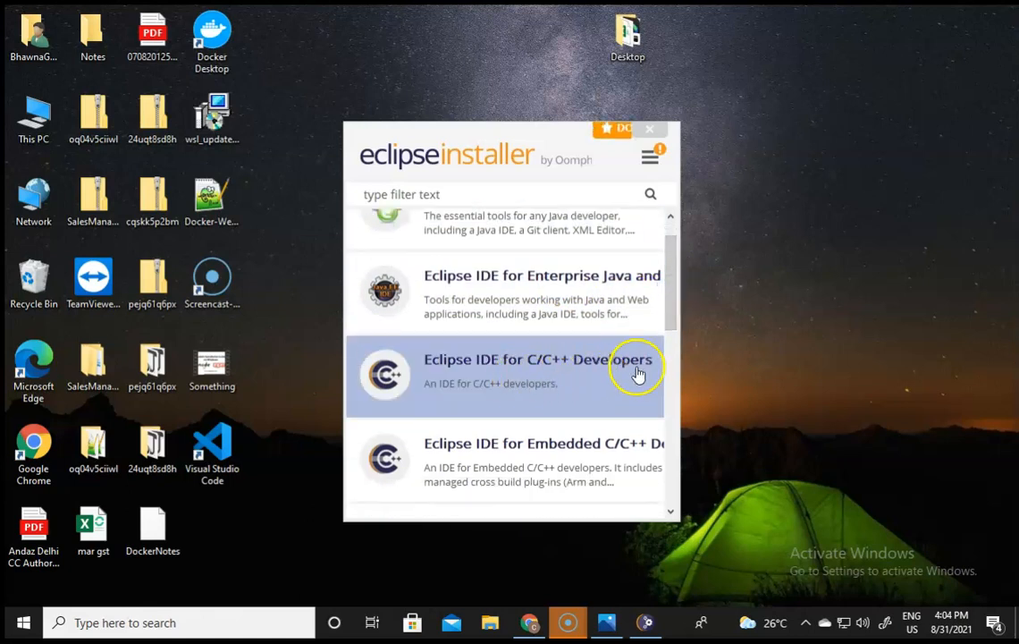
drag(669, 284, 664, 371)
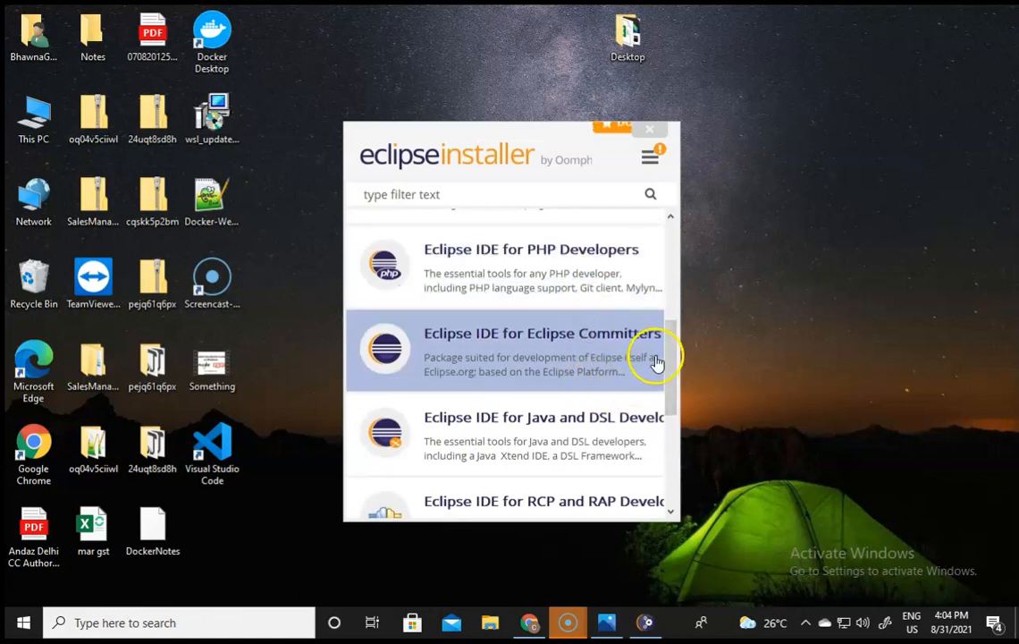
drag(670, 364, 673, 266)
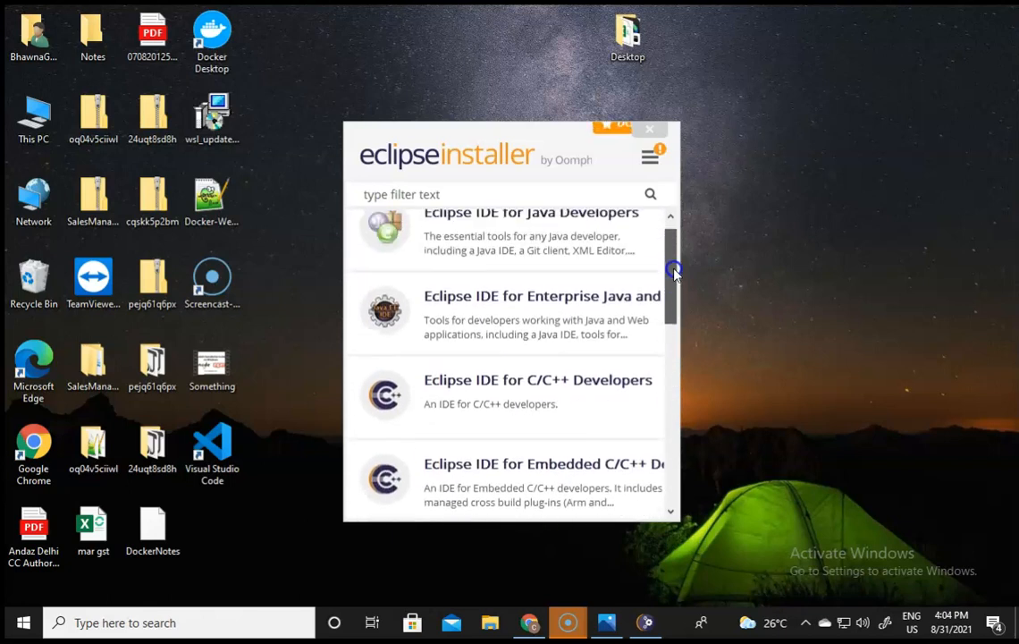
click(539, 312)
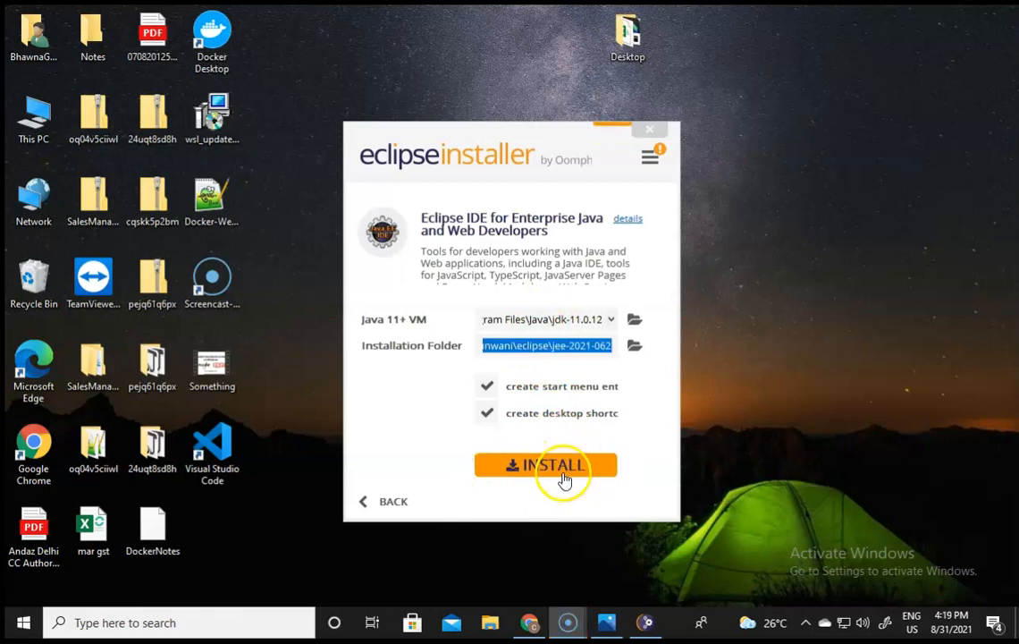
click(573, 469)
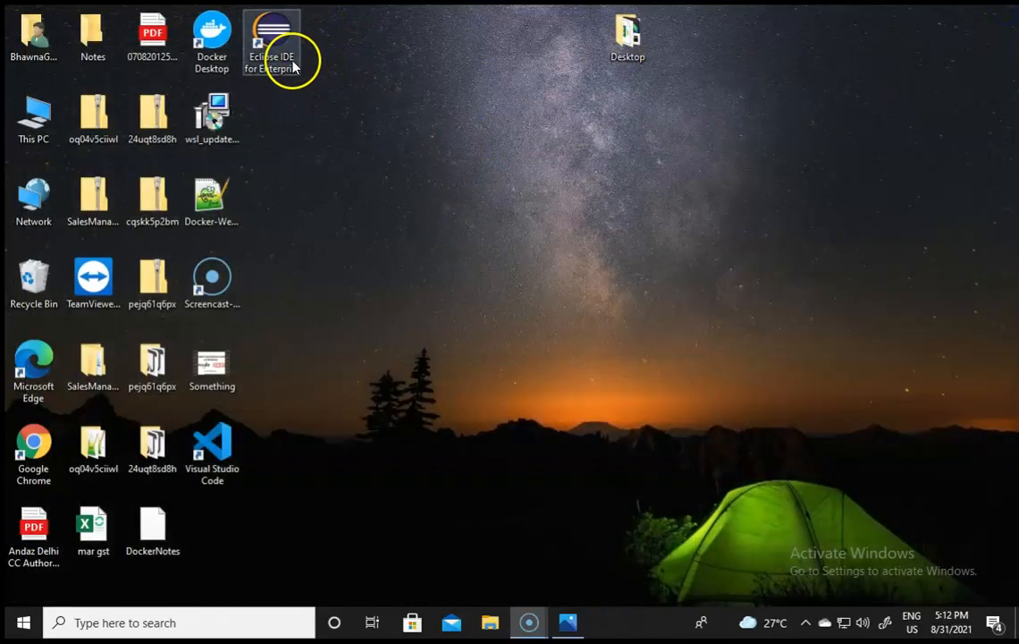
Start Eclipse IDE from its desktop shortcut and launch it with the default eclipse-workspace directory.
double_click(293, 64)
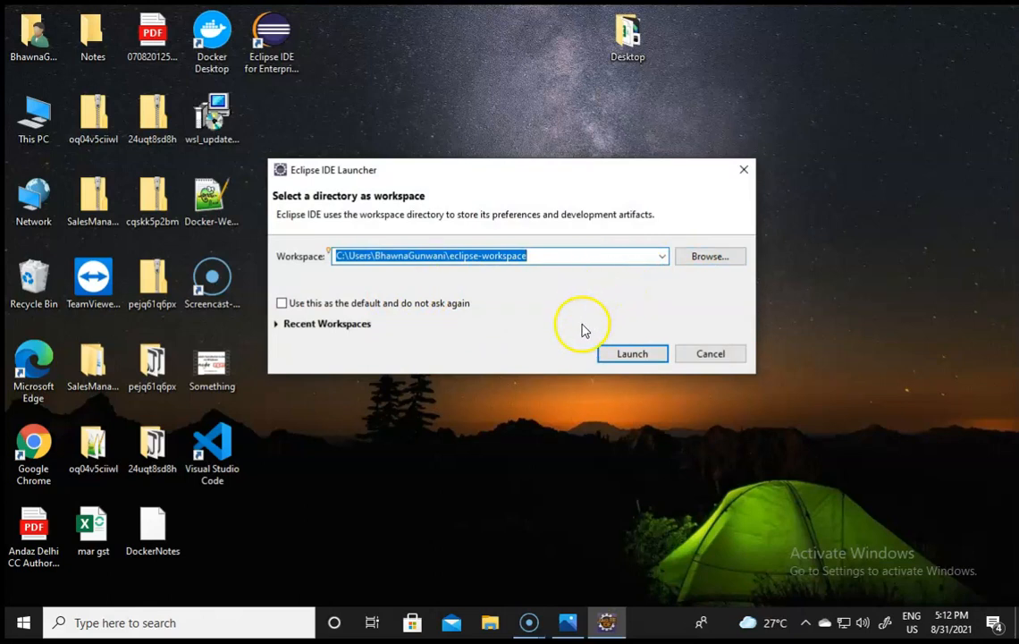
click(629, 355)
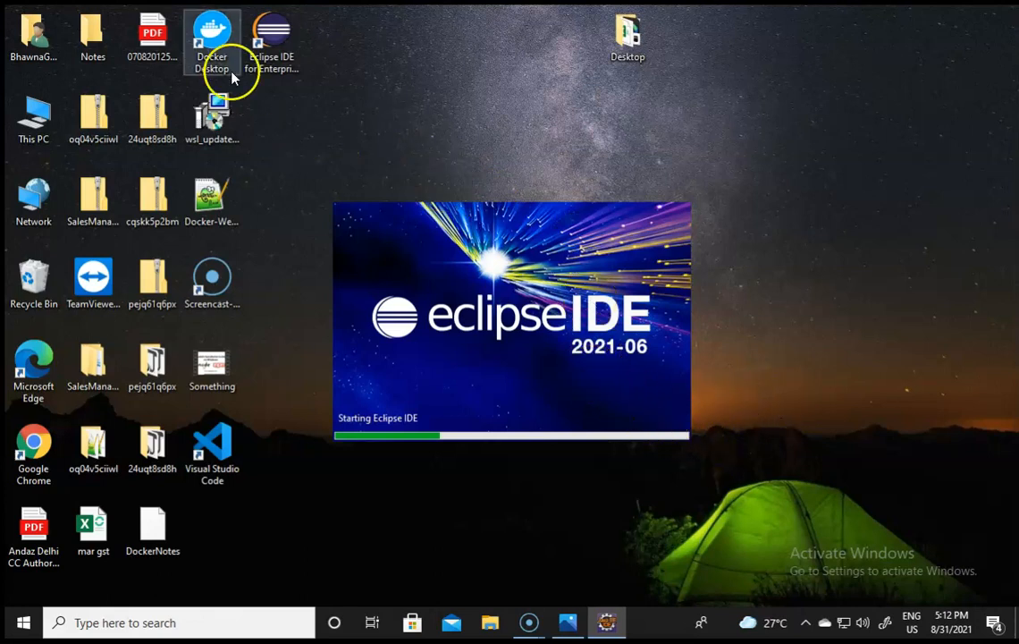
click(266, 58)
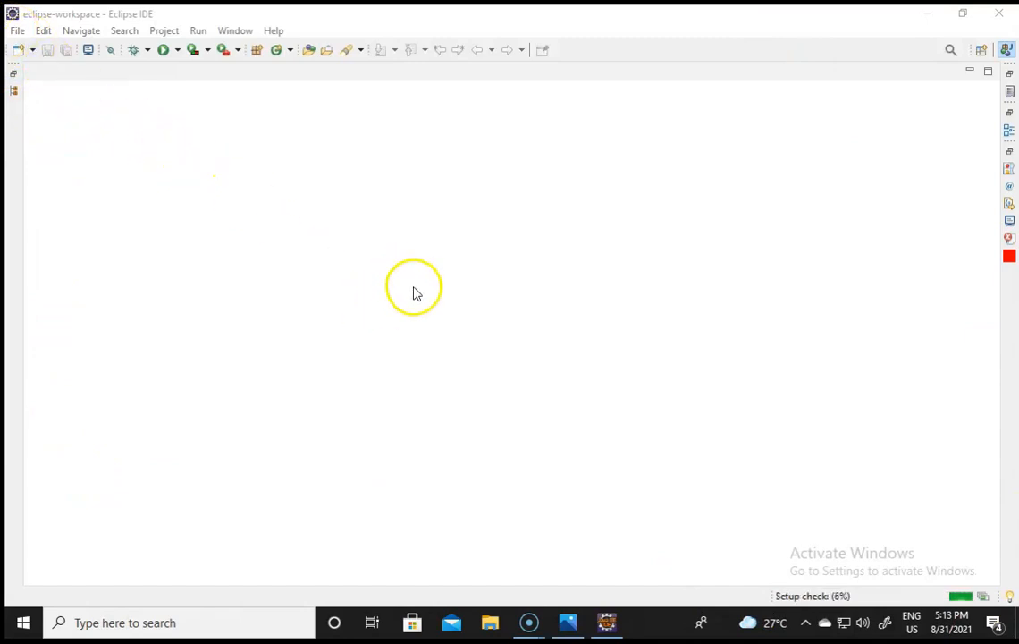
Open the full list of new-item wizards and filter it by "dyn" to check for Dynamic Web Project.
click(17, 31)
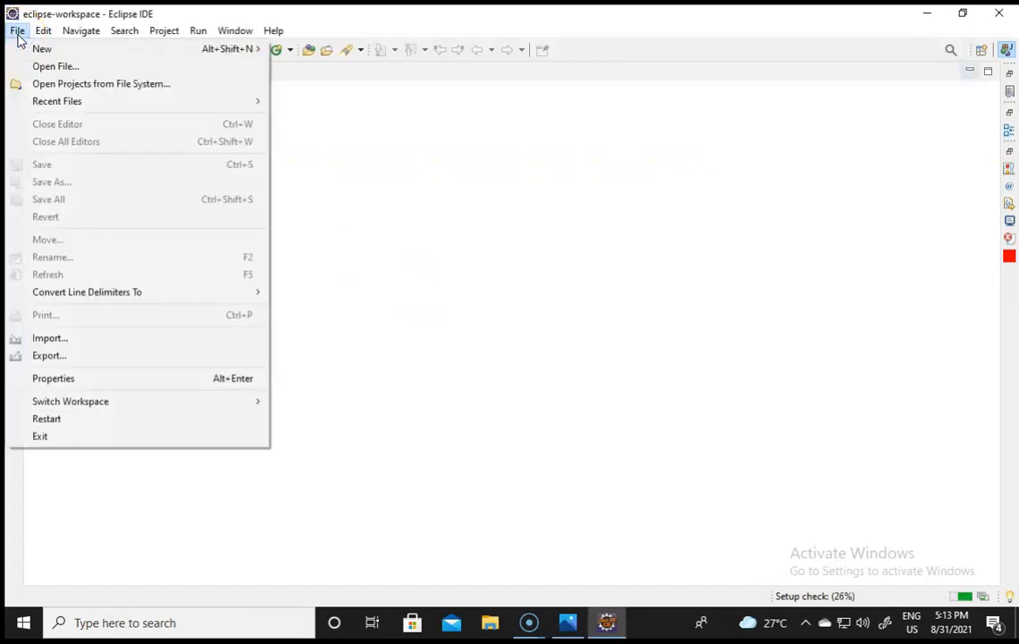
click(42, 49)
click(48, 48)
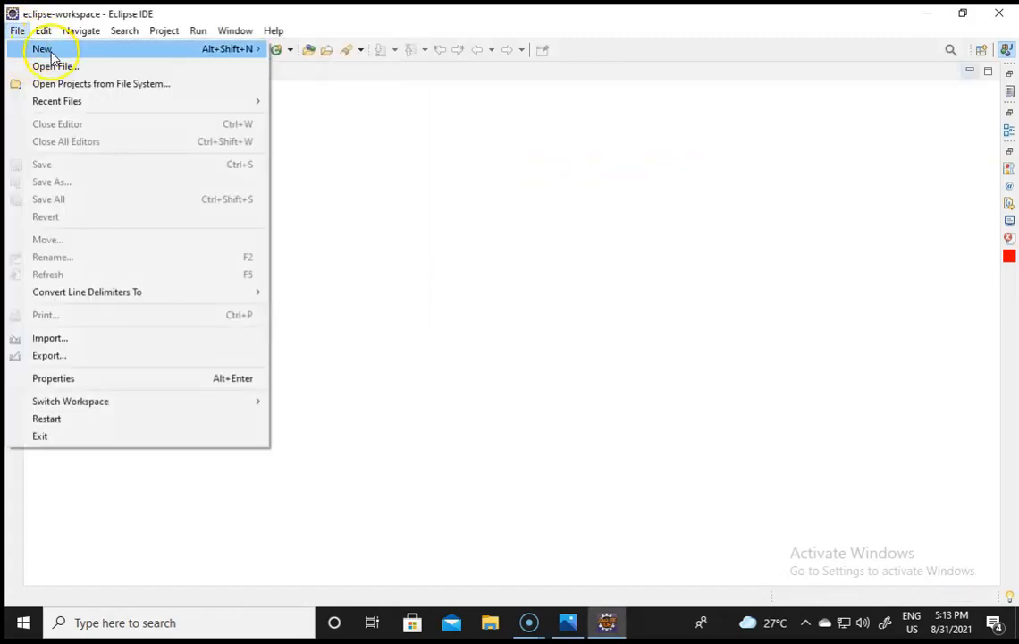
click(51, 54)
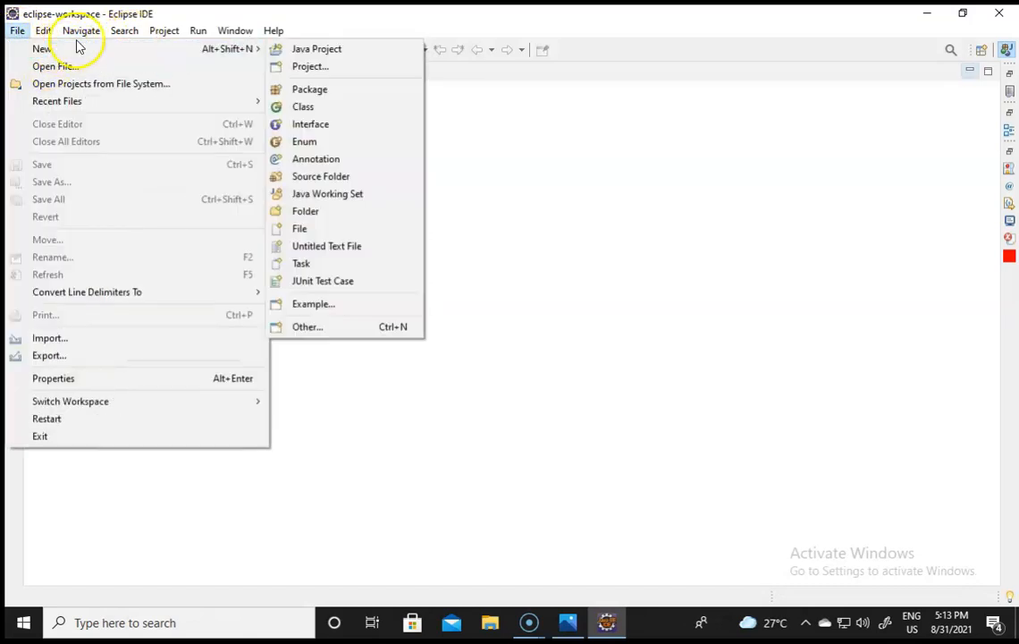
mouse_move(22, 49)
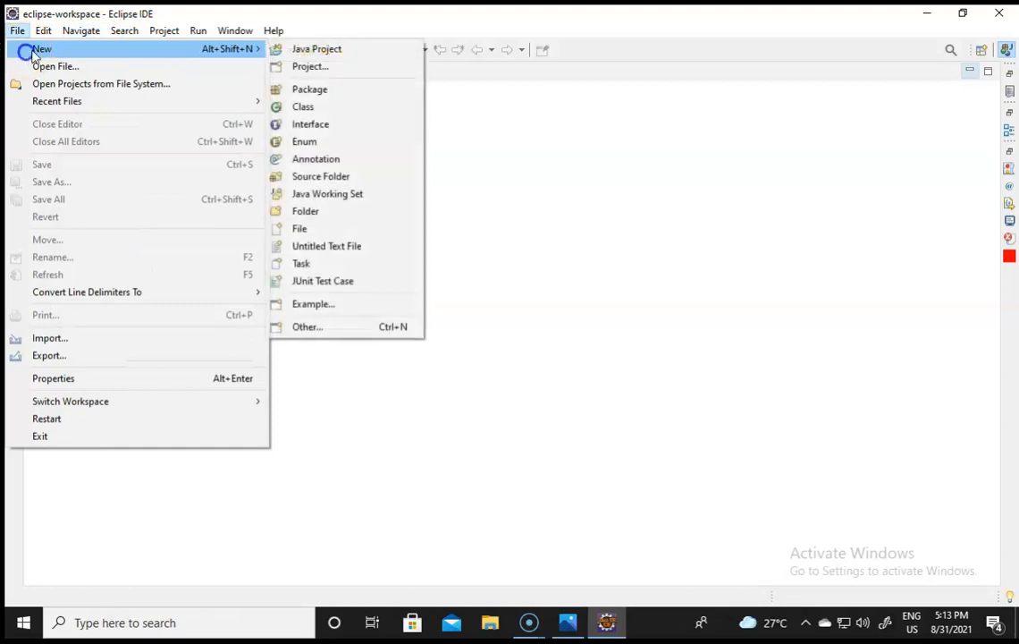
click(377, 327)
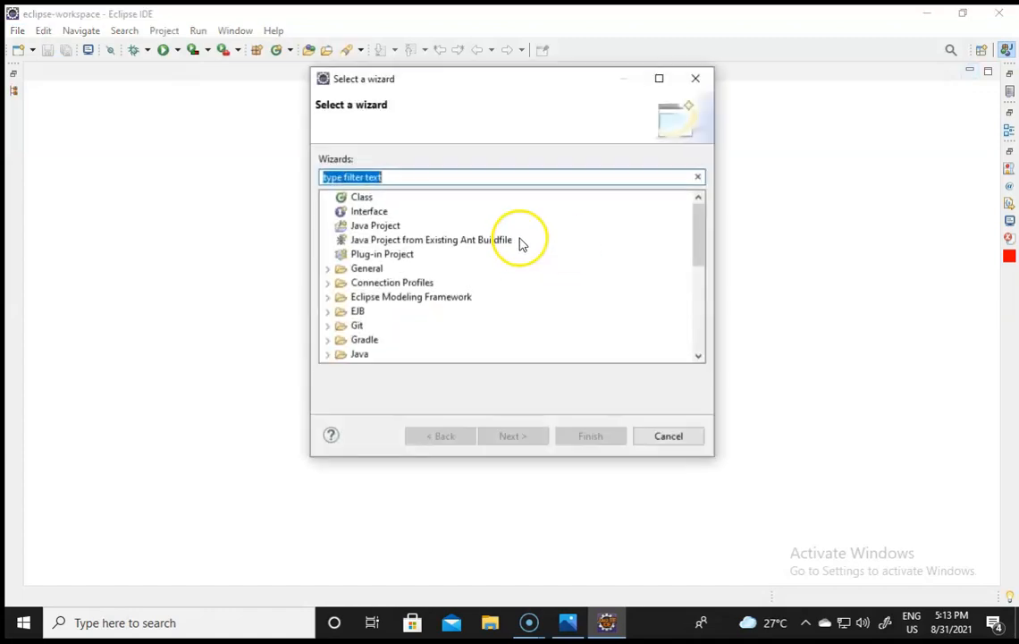
click(458, 173)
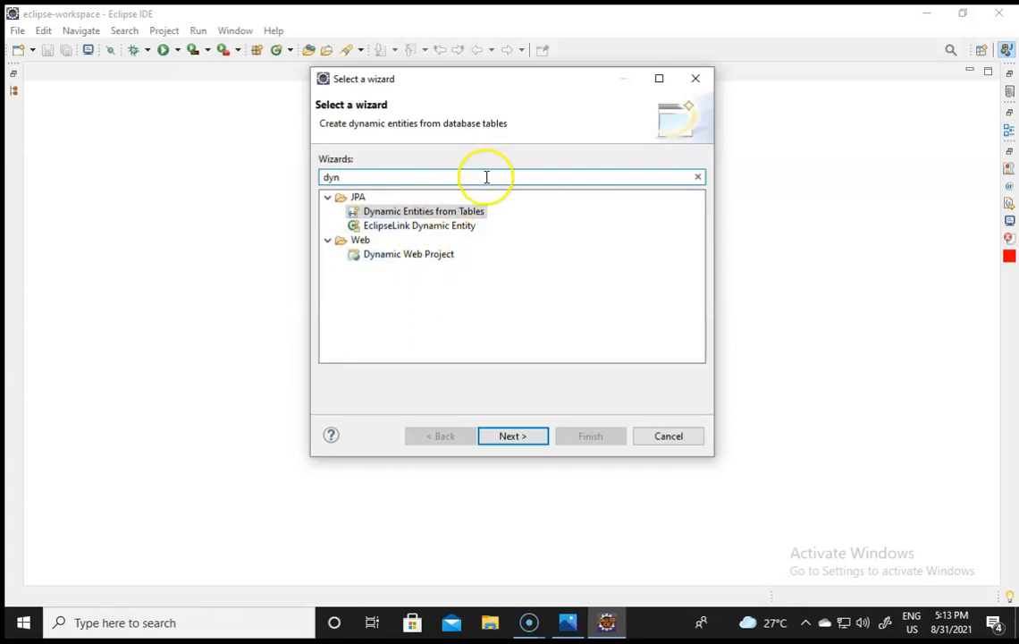
Filter the wizards by "mav", select Maven Project, and close the wizard selection without creating a project.
double_click(366, 176)
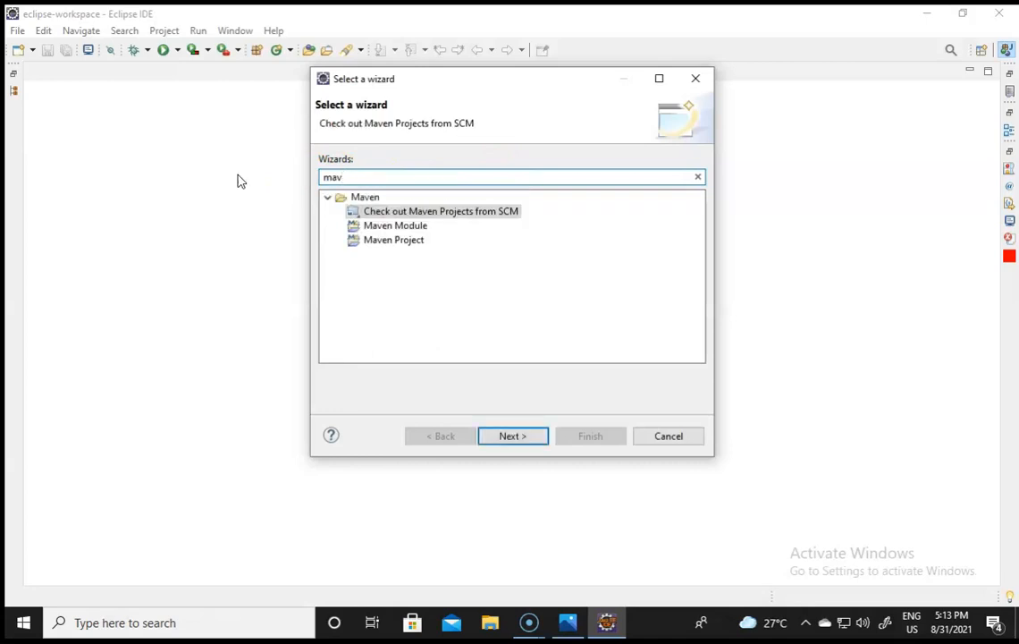
click(374, 241)
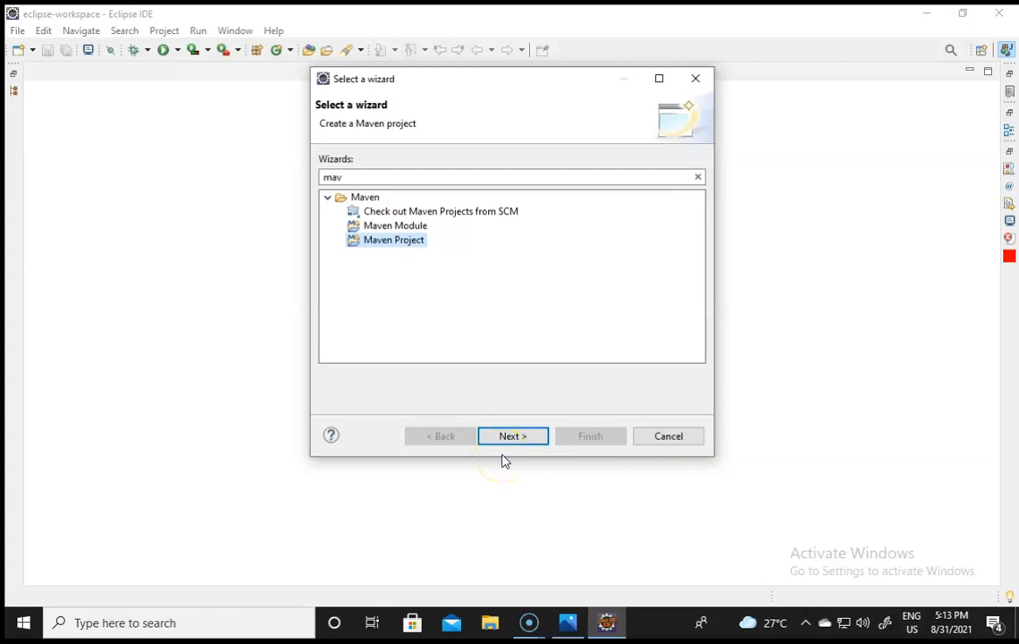
click(663, 438)
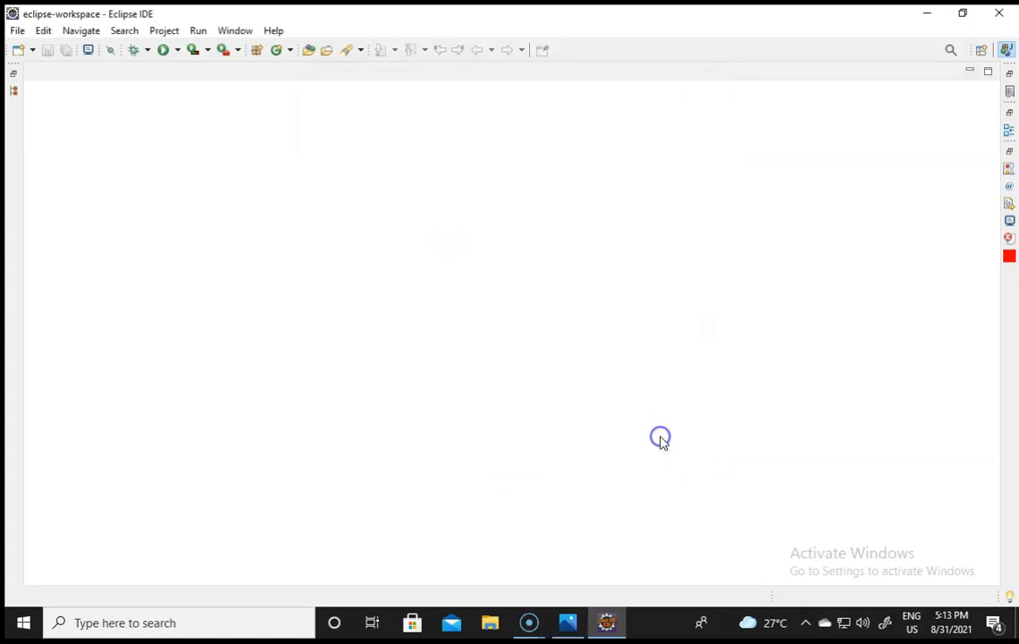
double_click(146, 11)
drag(282, 127, 286, 9)
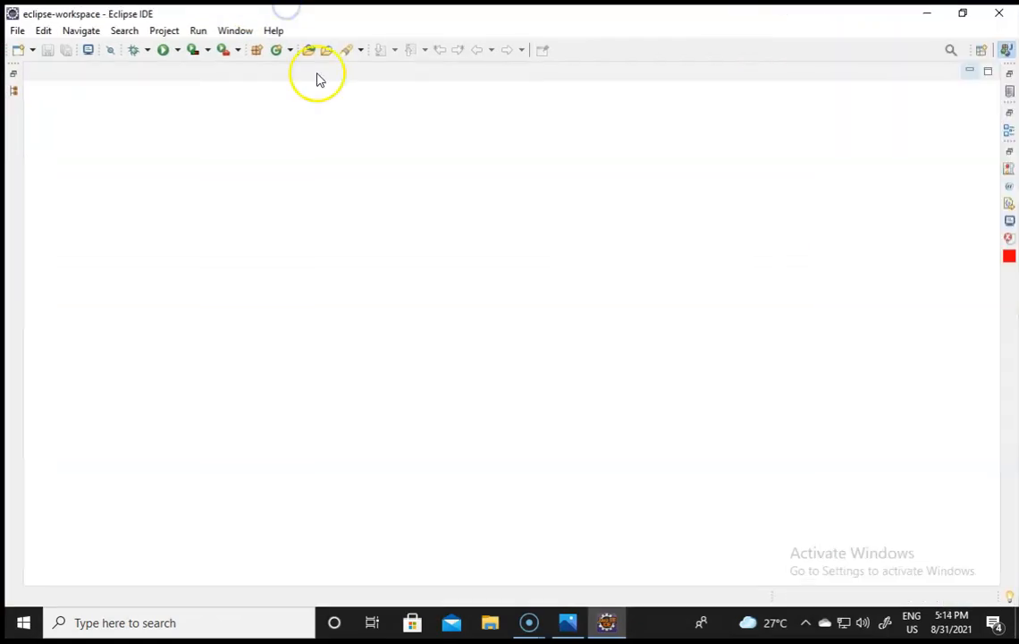